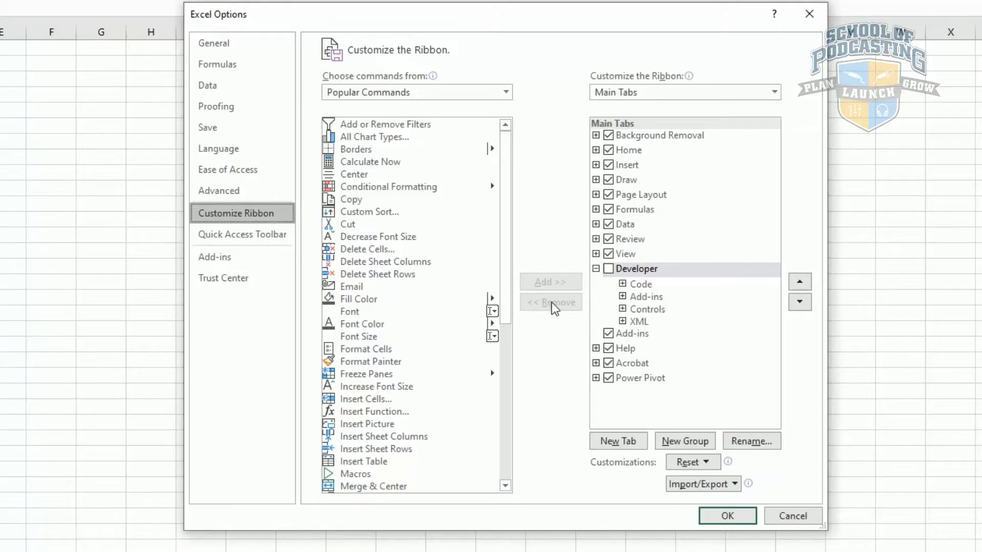
Tick Developer under Main Tabs in Excel Options and confirm with OK.
left_click(610, 270)
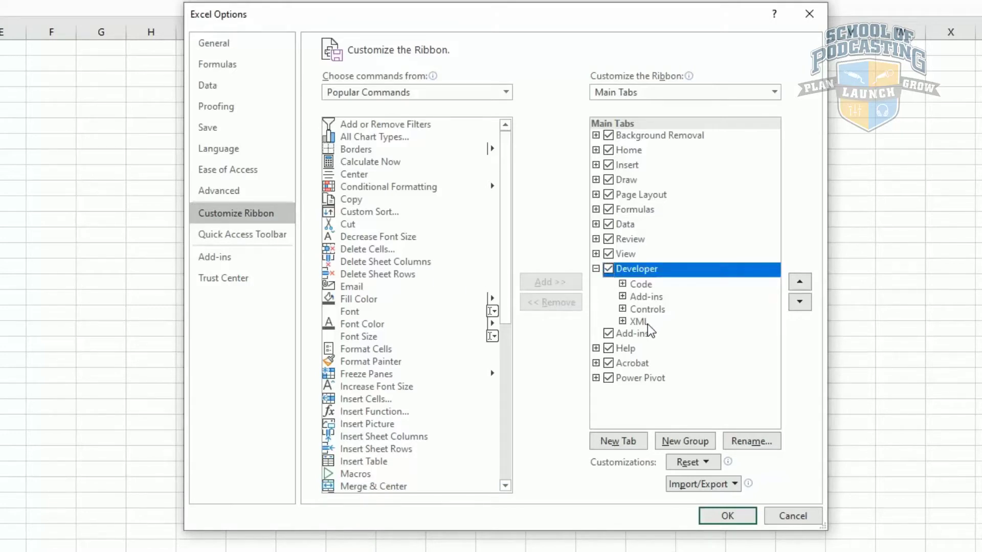
left_click(727, 516)
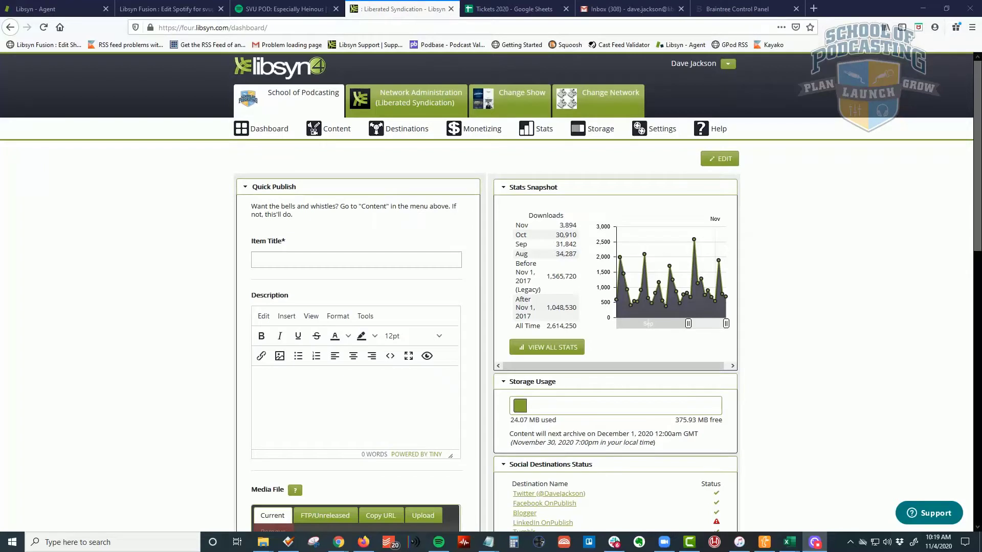
Copy the Libsyn Classic Feed RSS link address from Destinations > Edit or View Existing.
mouse_move(406, 129)
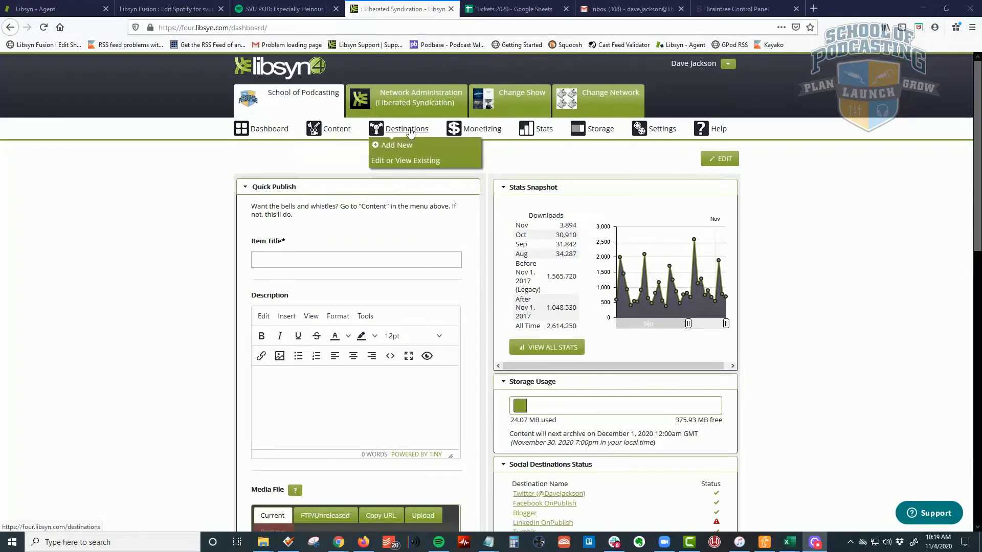
left_click(404, 161)
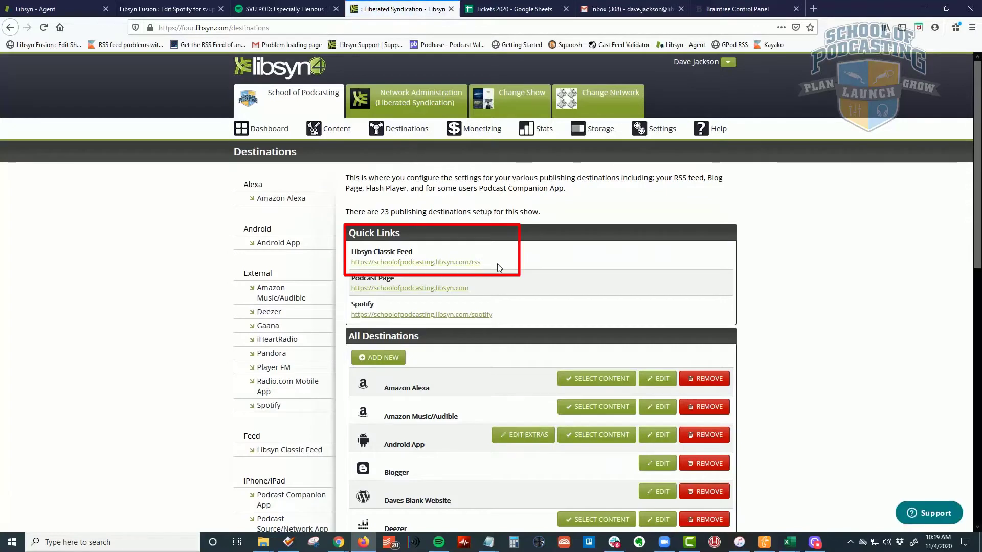
left_click_drag(498, 266, 348, 262)
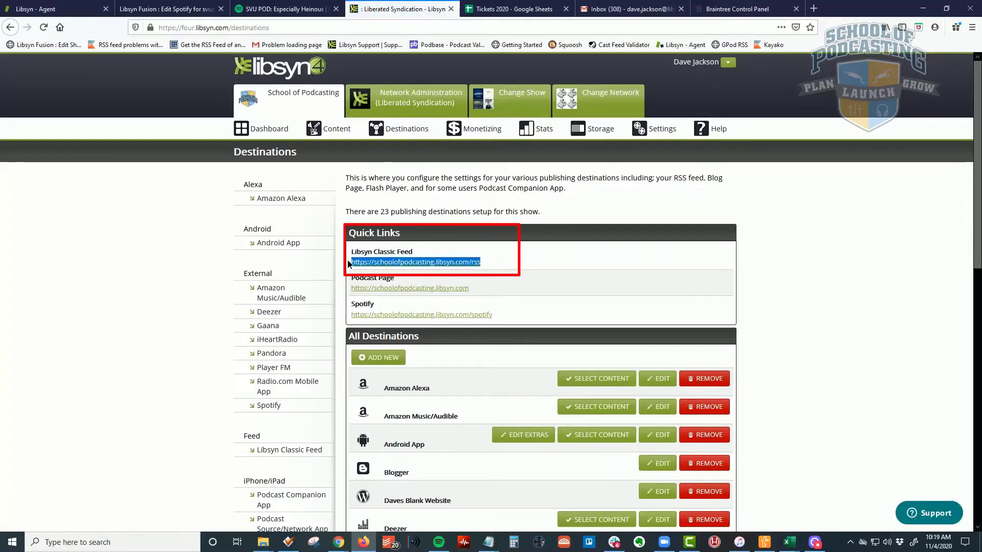
right_click(356, 263)
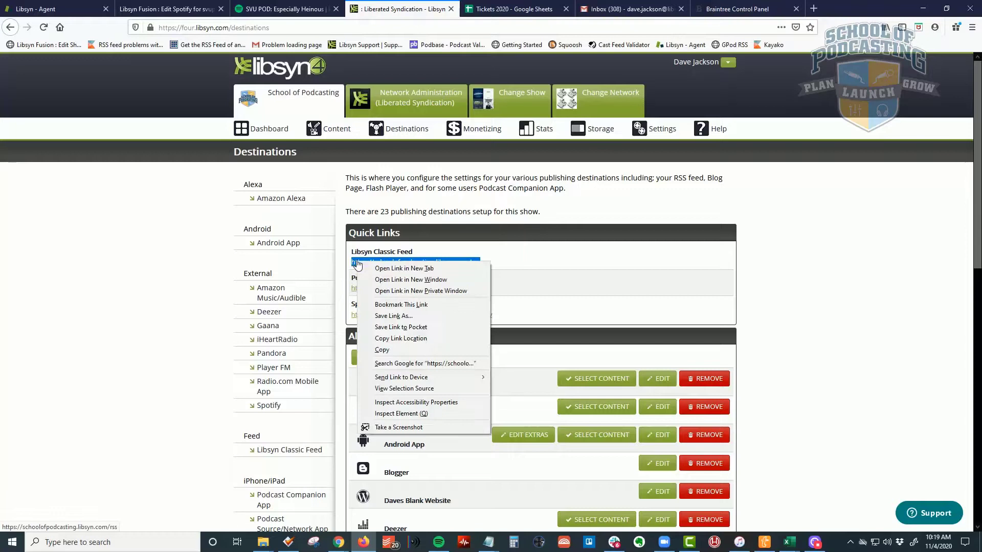
left_click(391, 340)
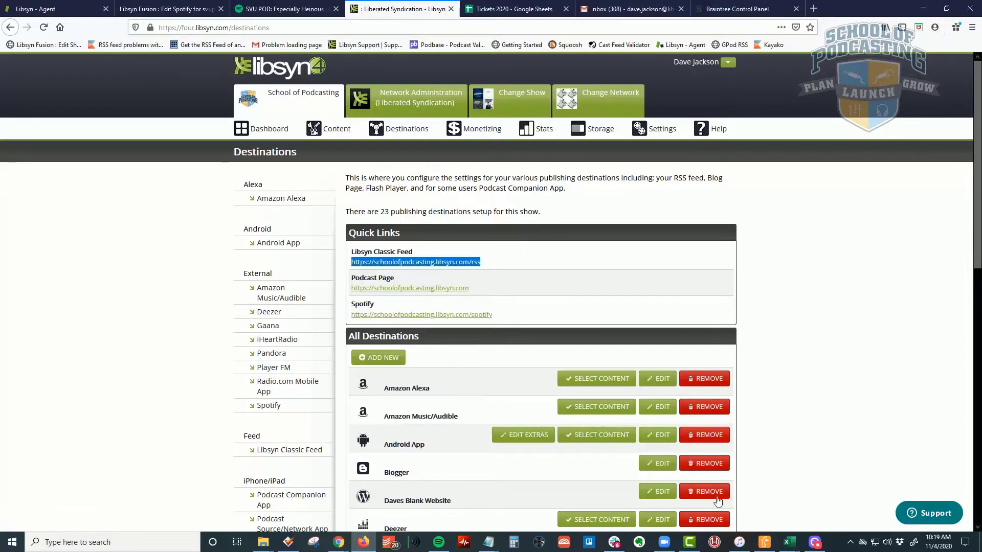
left_click(790, 542)
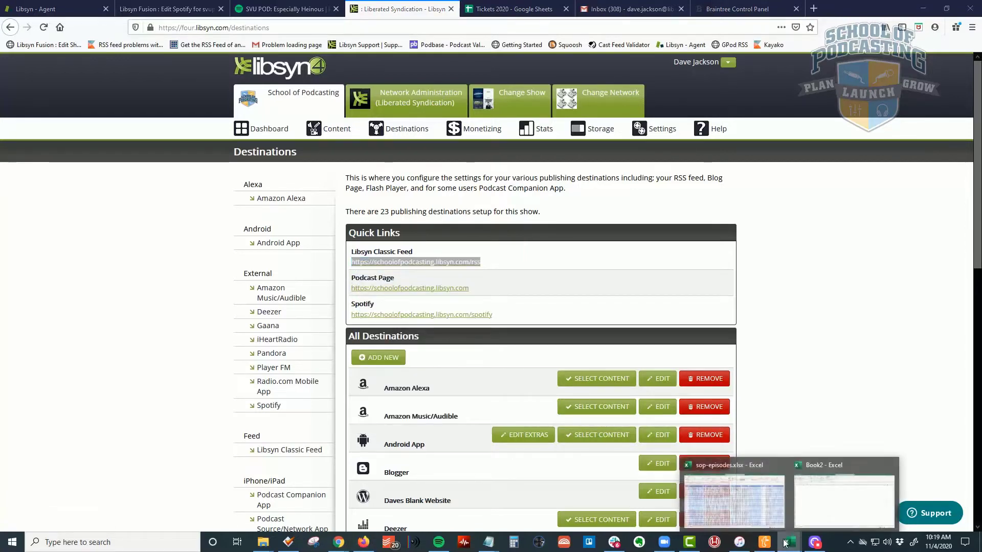
Import the copied Libsyn feed URL into Book2 as an XML table at cell A1, accepting the generated schema.
left_click(798, 487)
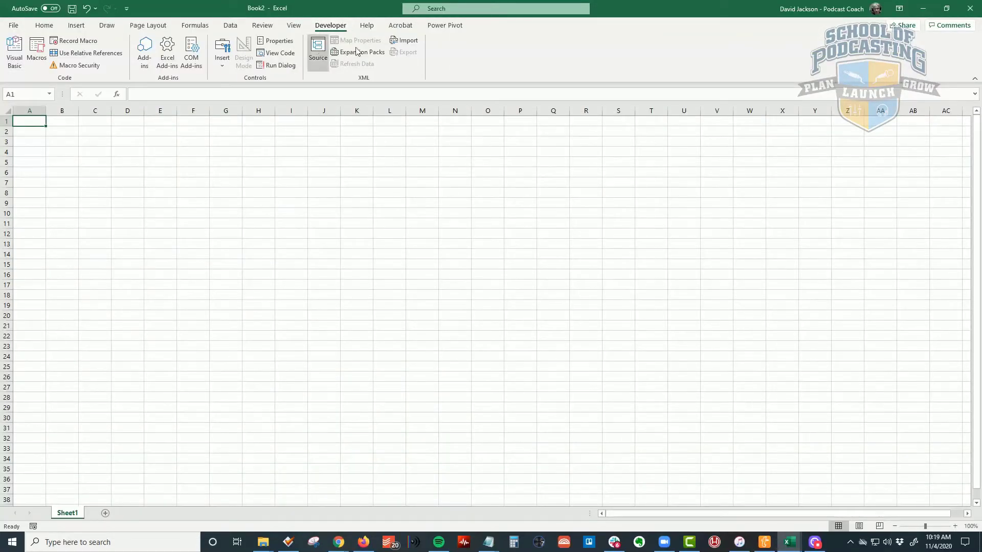
left_click(404, 41)
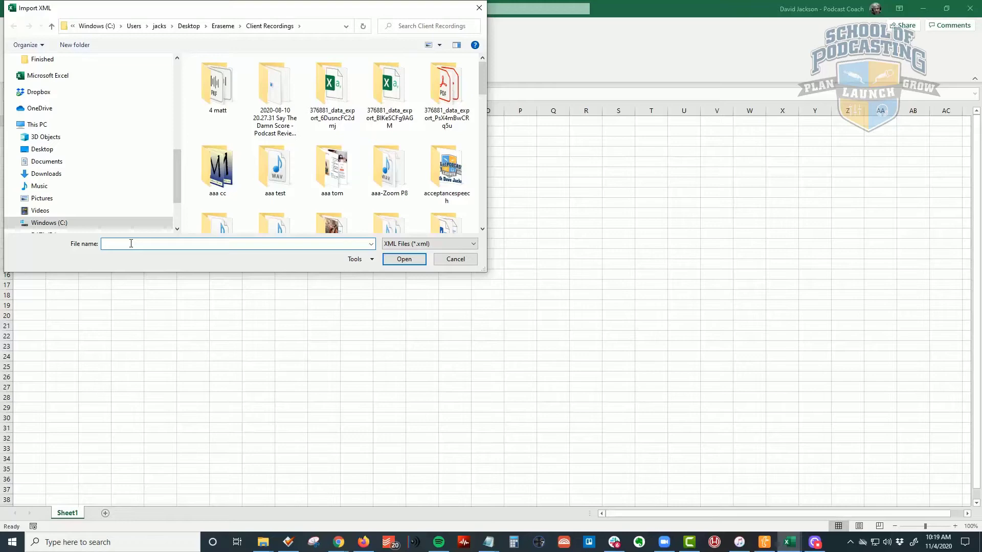
key("ctrl+v")
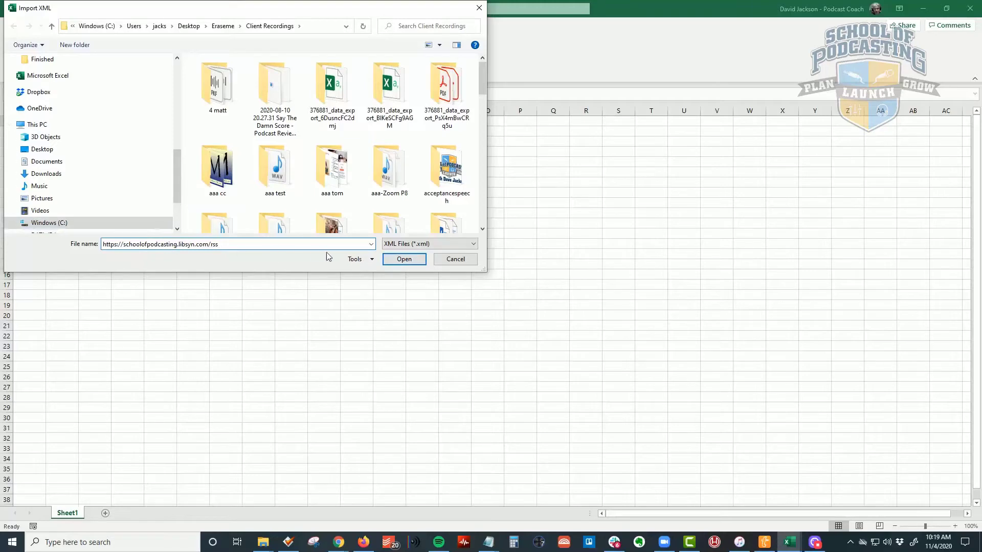
left_click(394, 260)
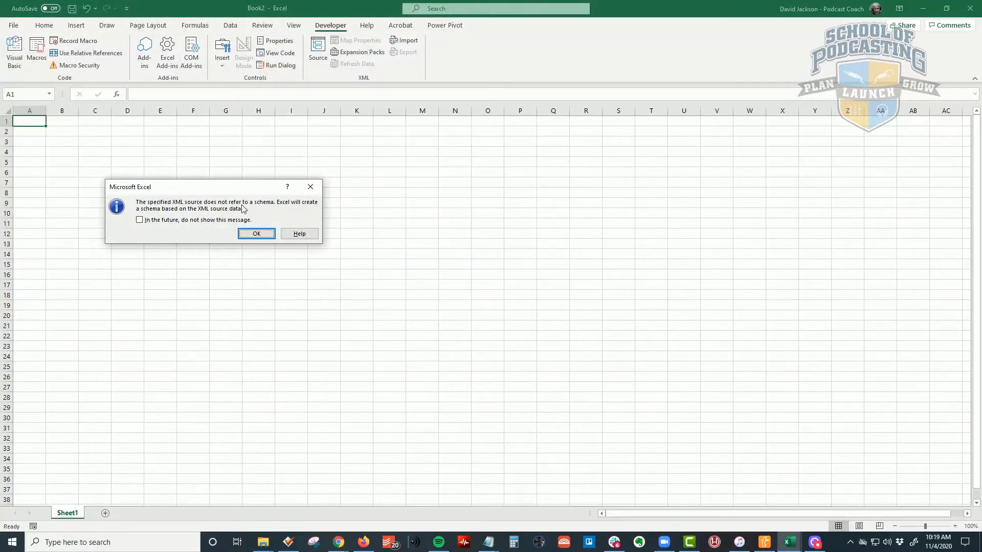
left_click(254, 234)
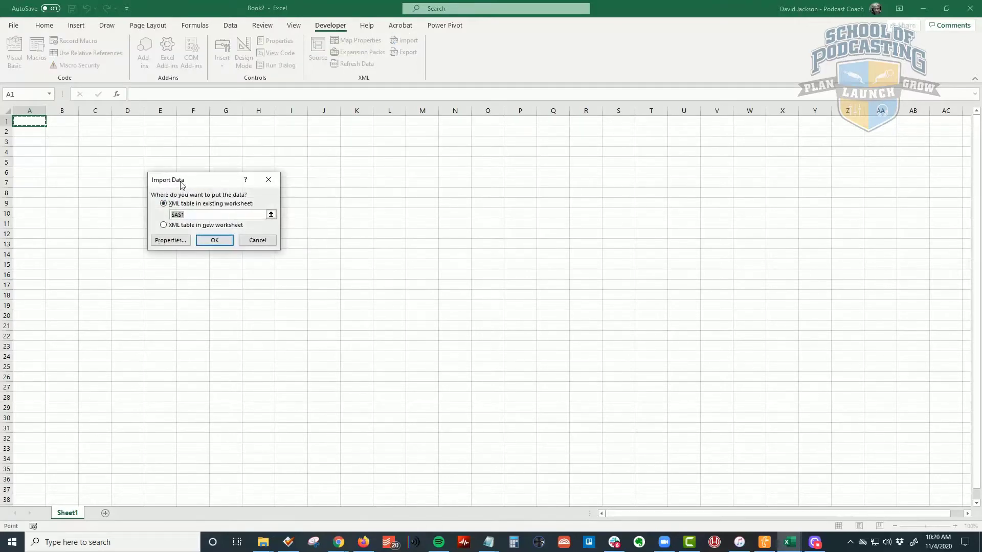
left_click(166, 243)
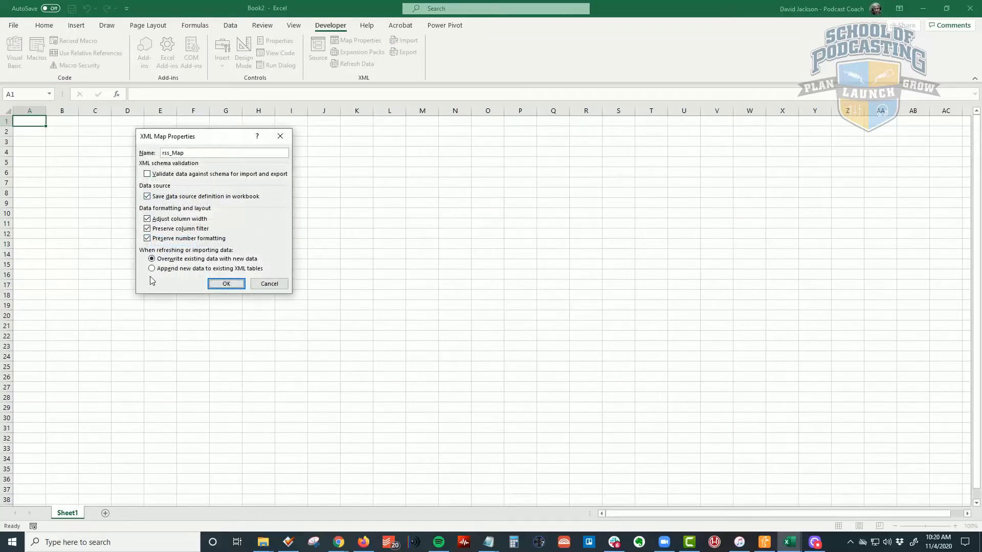
left_click(215, 286)
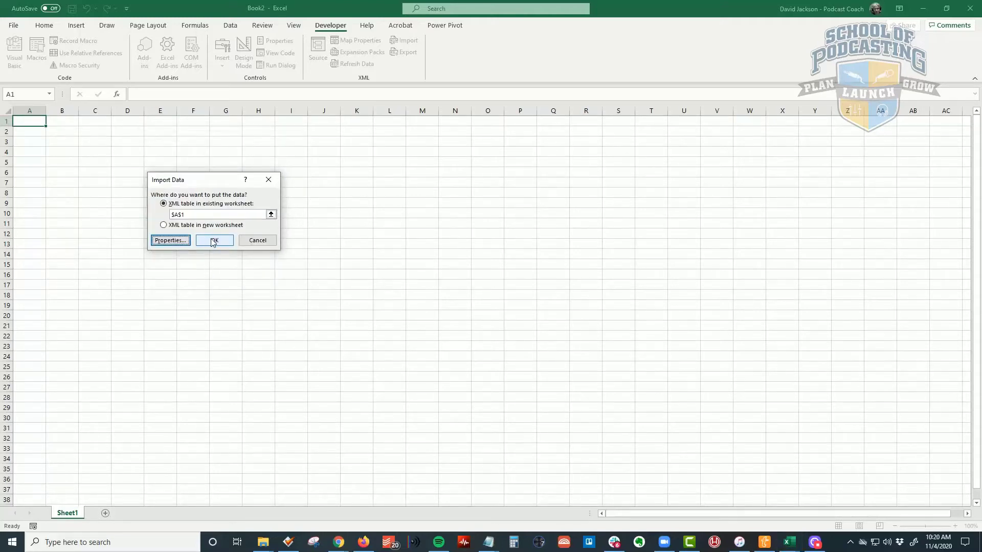
left_click(214, 242)
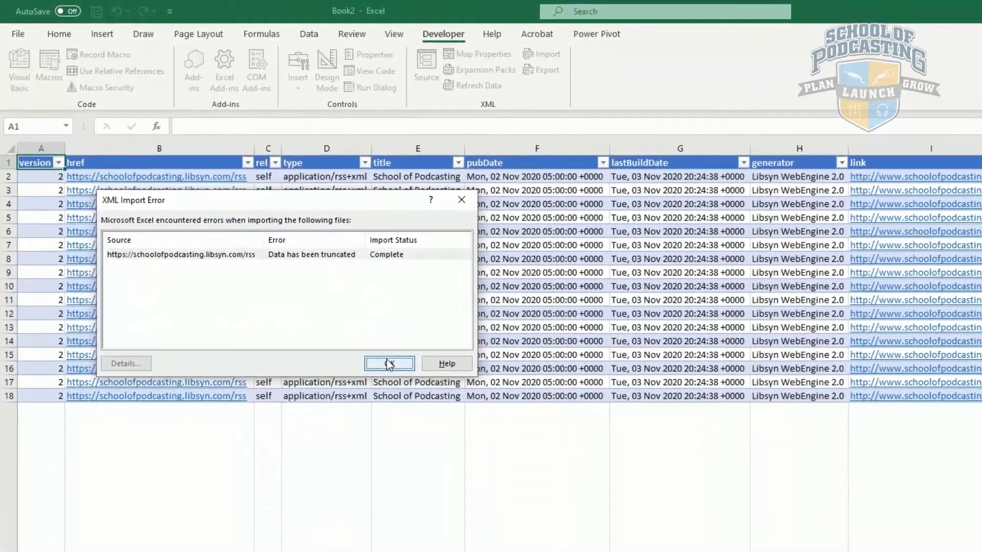
Dismiss the truncation notice, select the whole sheet and toggle Wrap Text off for single-line rows.
left_click(362, 338)
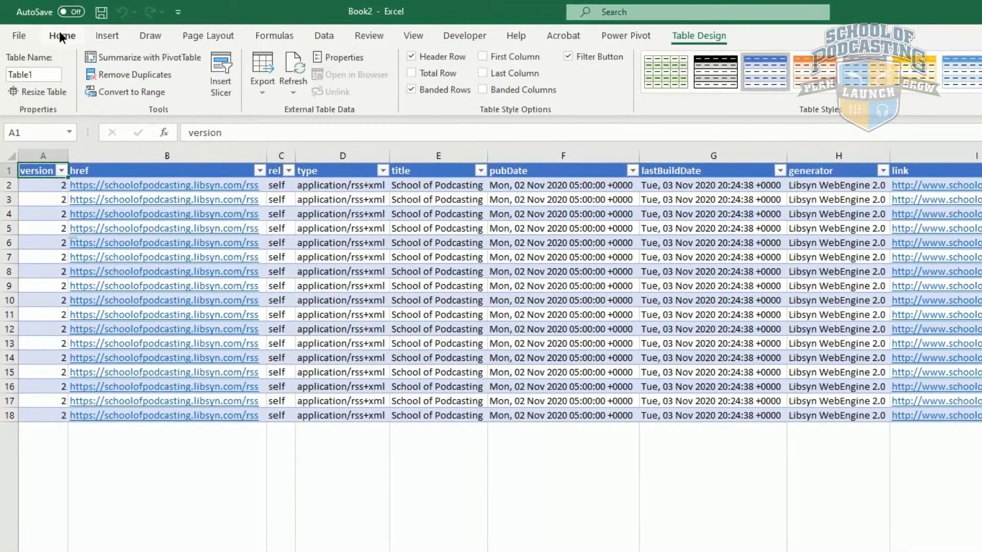
left_click(60, 35)
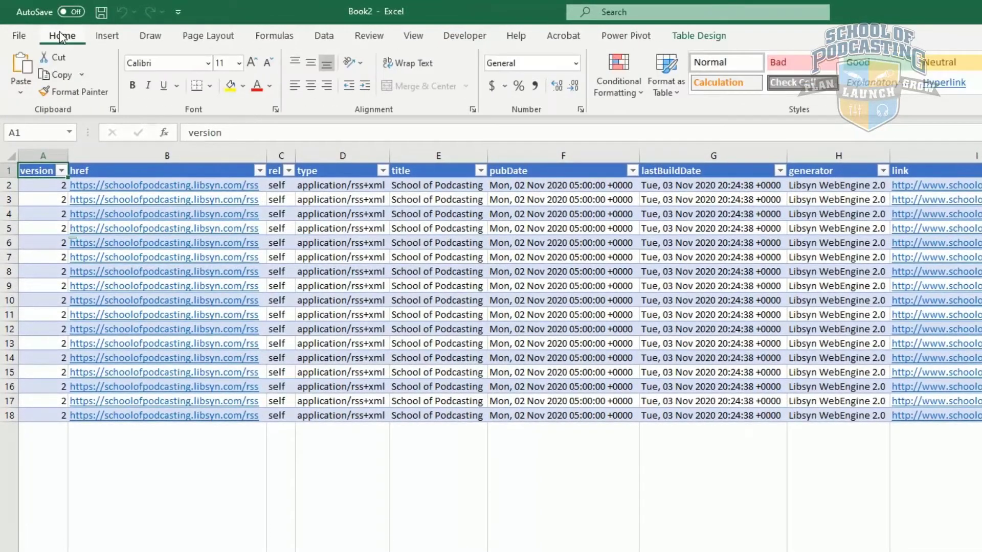
left_click(8, 156)
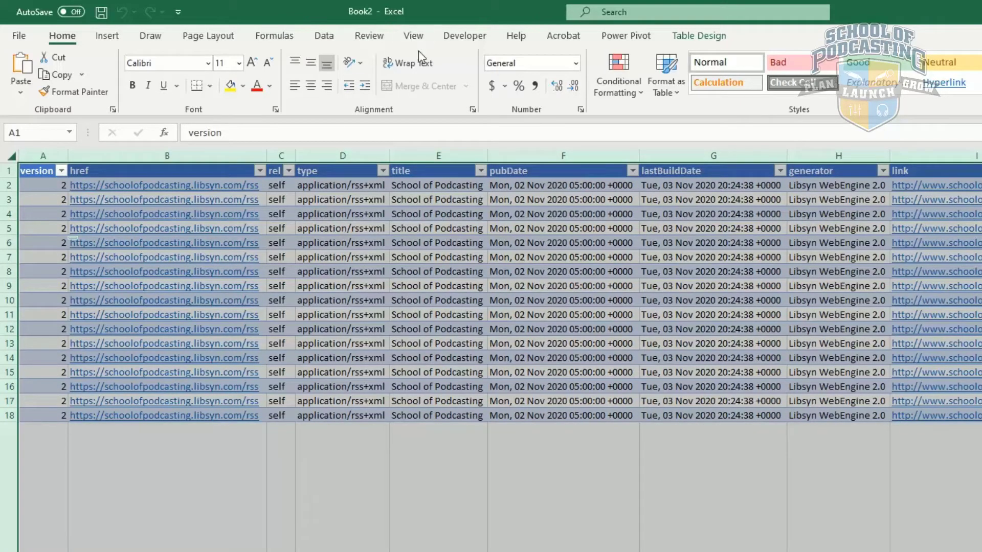
left_click(412, 62)
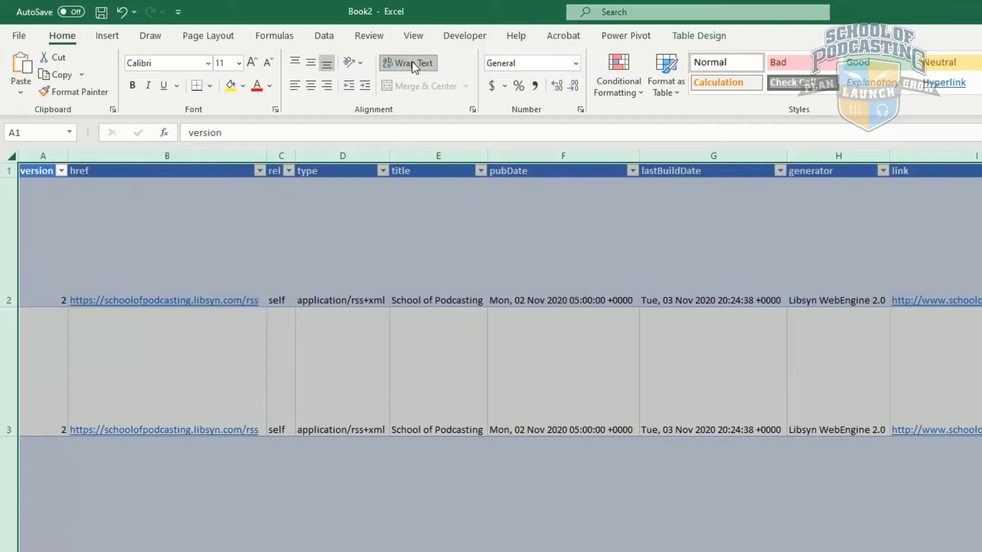
left_click(412, 64)
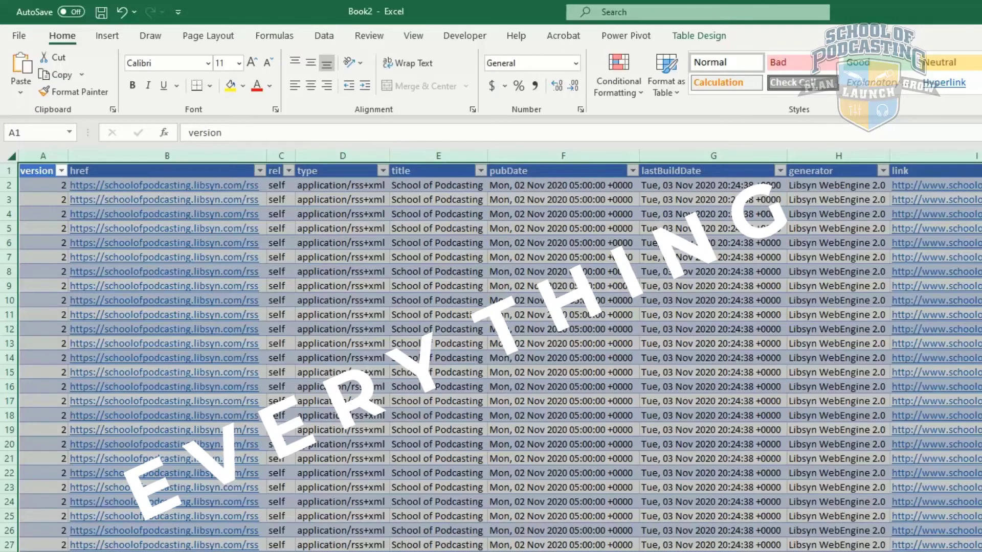
Hide the managingEditor column (column M) of the episode table.
scroll(499, 351, "right", 3)
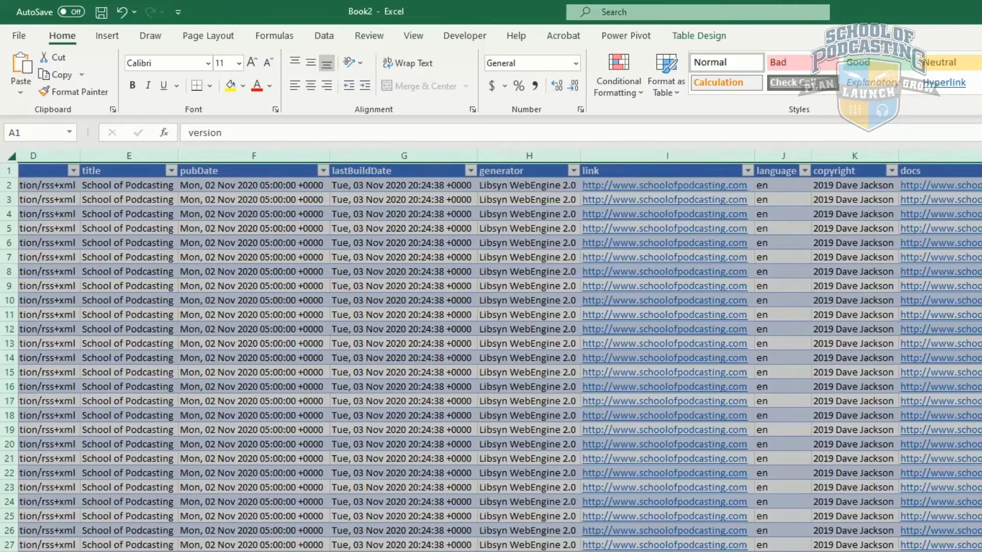
scroll(813, 256, "right", 5)
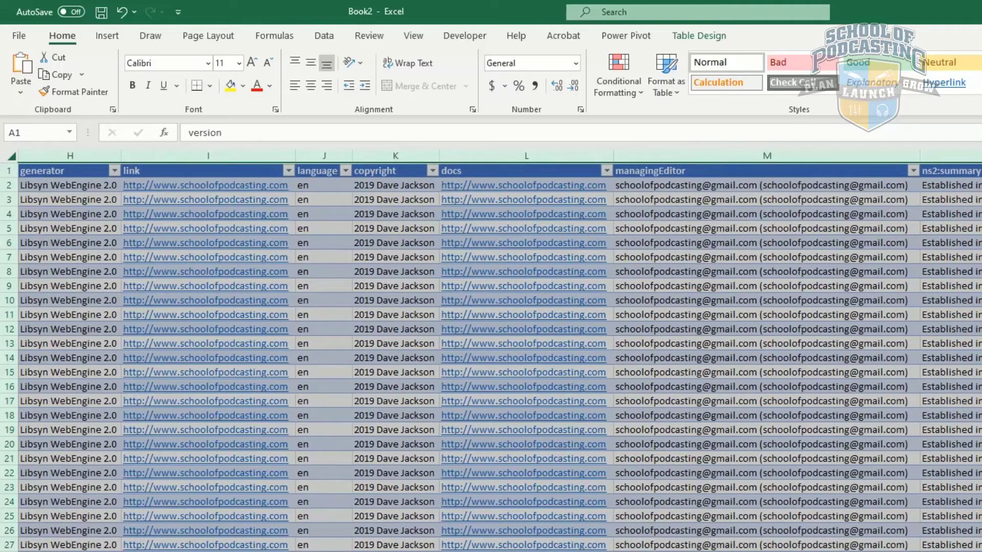
scroll(500, 351, "right", 5)
scroll(500, 351, "left", 4)
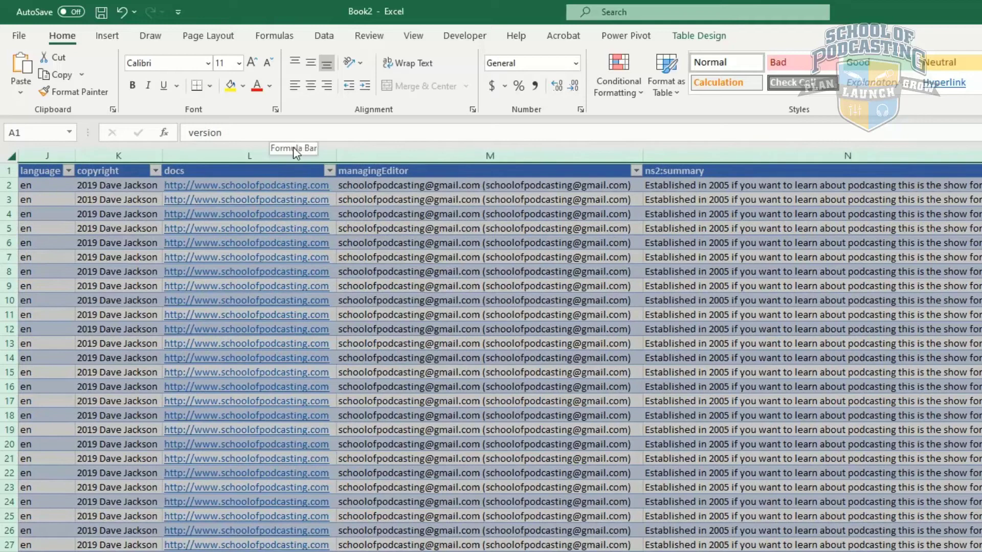
left_click(359, 158)
left_click(387, 159)
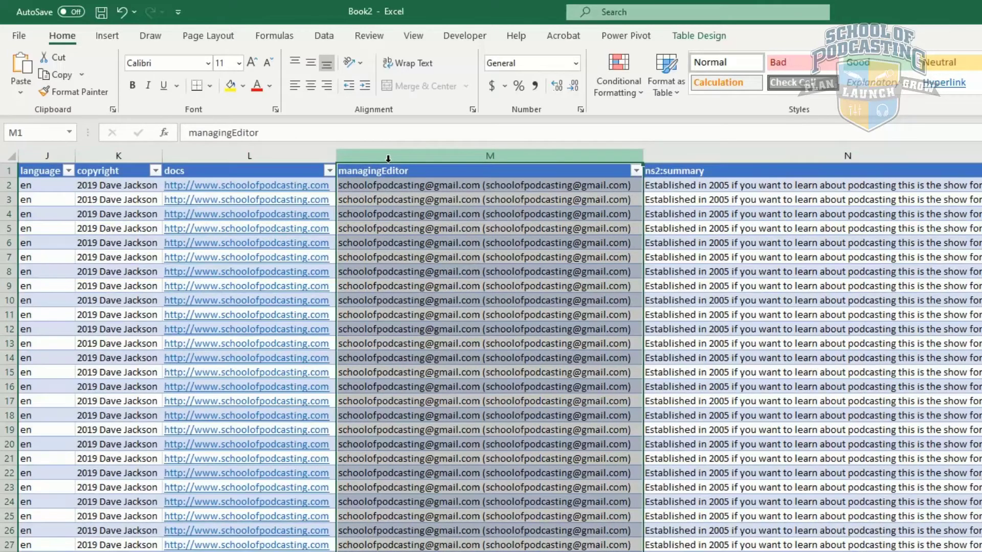
right_click(388, 155)
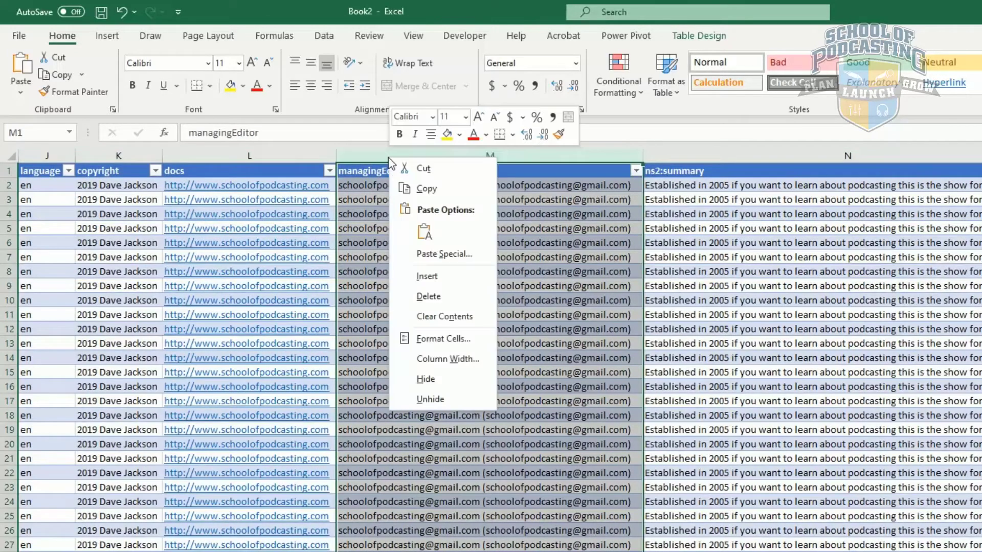
left_click(427, 379)
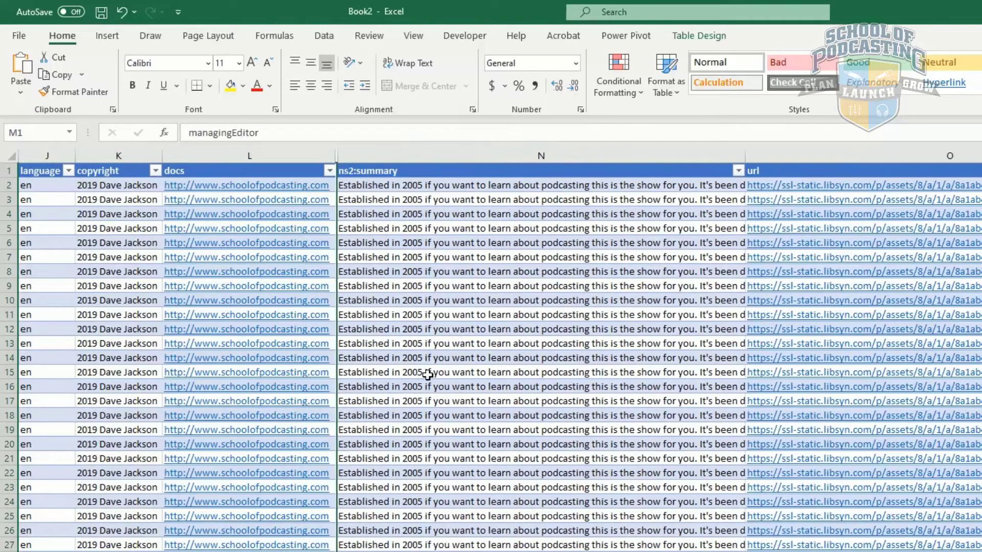
right_click(451, 155)
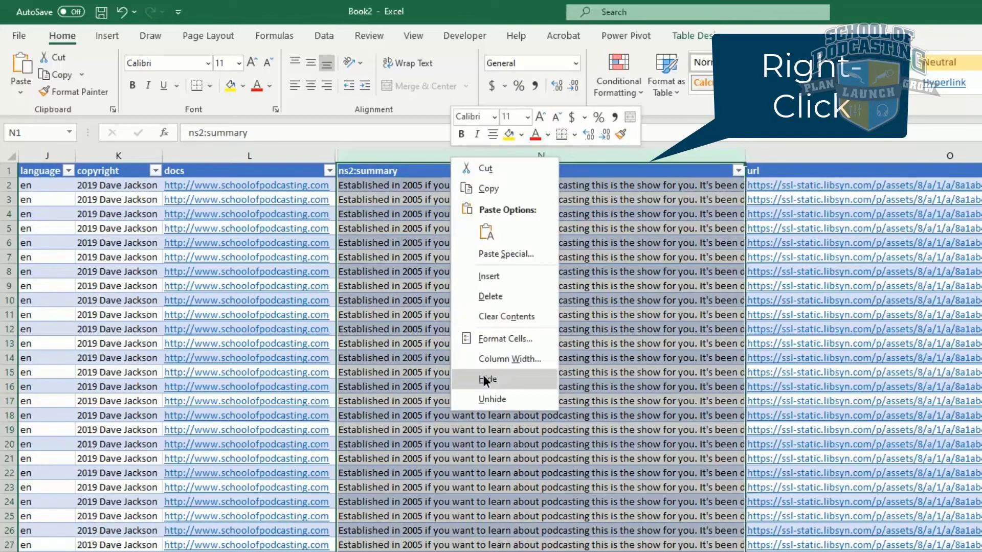
key("Escape")
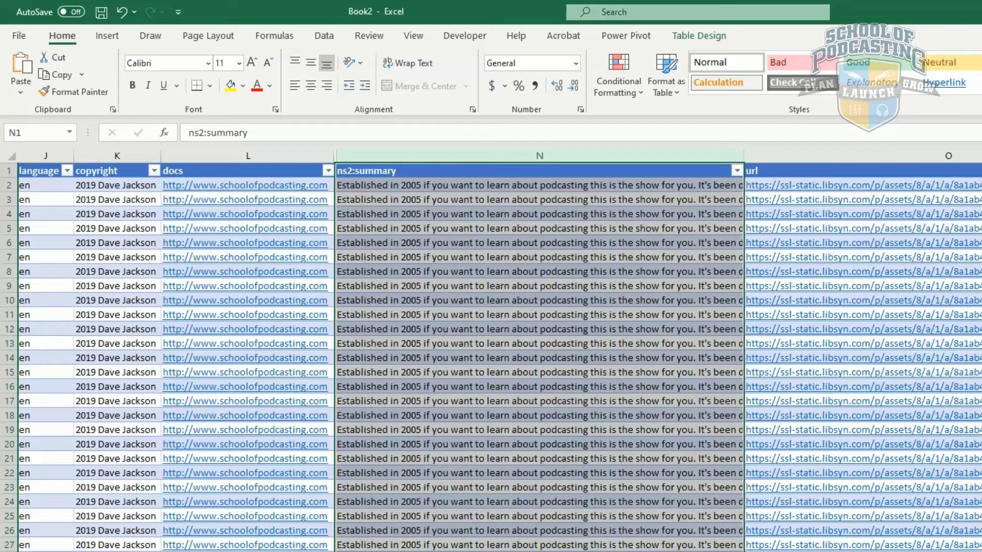
Hide the title2 column (column P) and scroll right through the remaining columns.
scroll(491, 353, "right", 6)
scroll(491, 353, "right", 2)
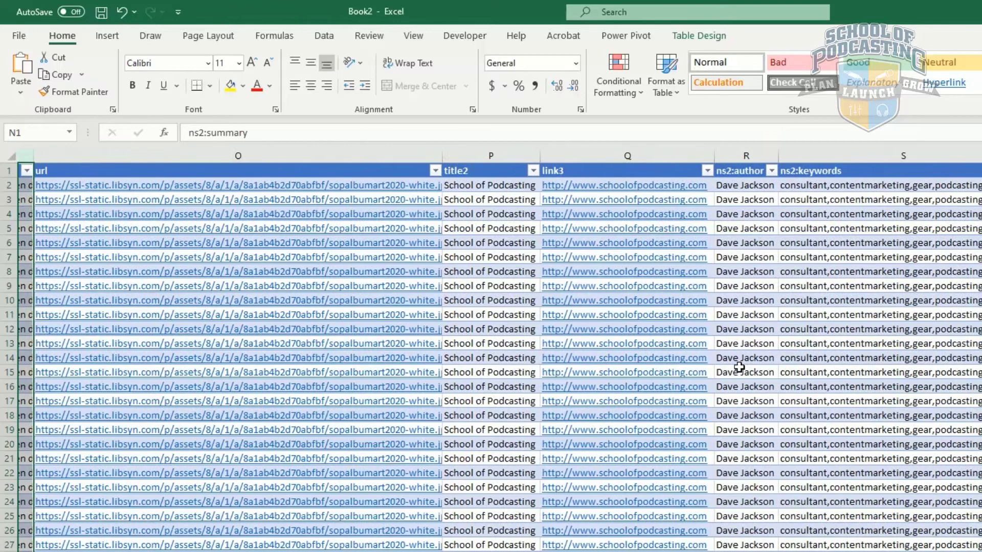
left_click(452, 153)
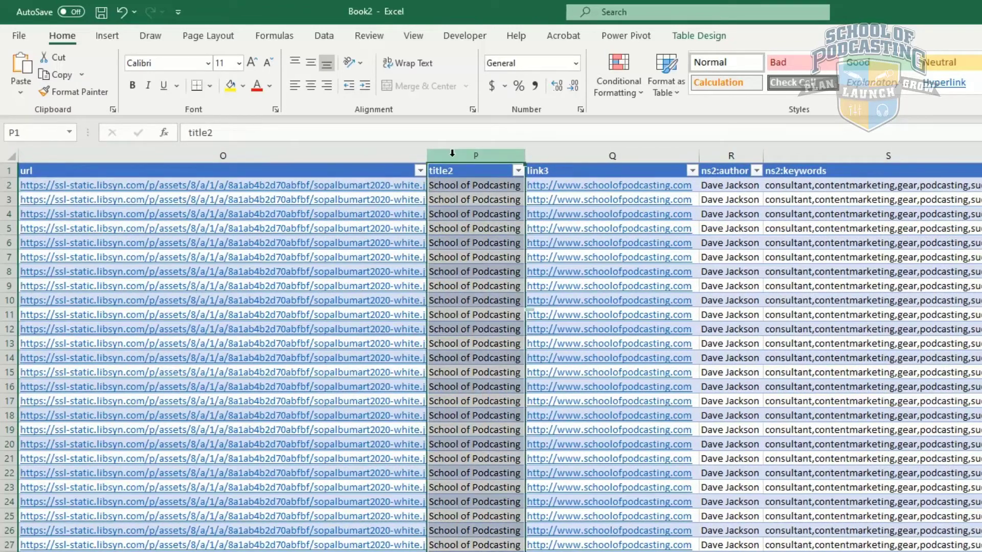
right_click(452, 153)
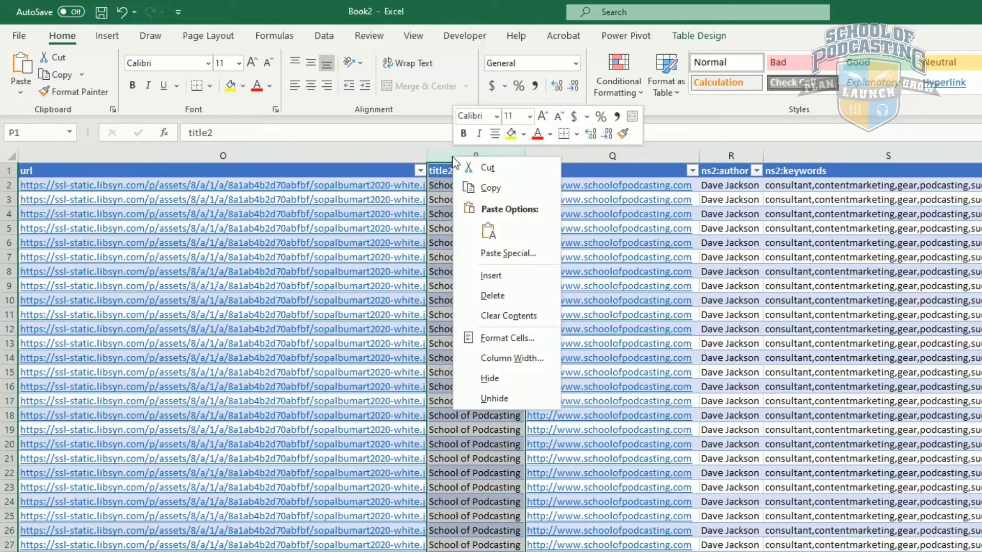
left_click(491, 379)
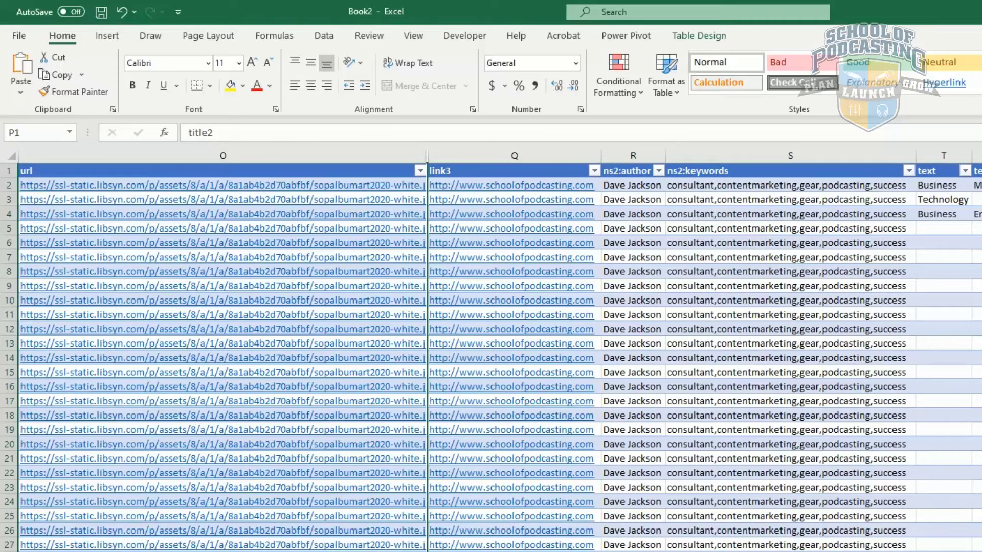
scroll(491, 352, "right", 5)
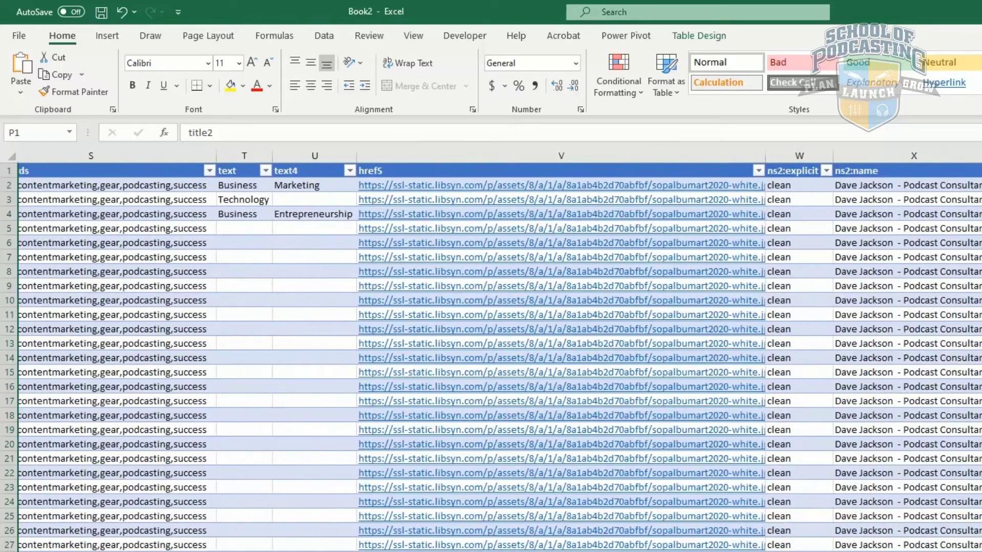
scroll(491, 353, "right", 6)
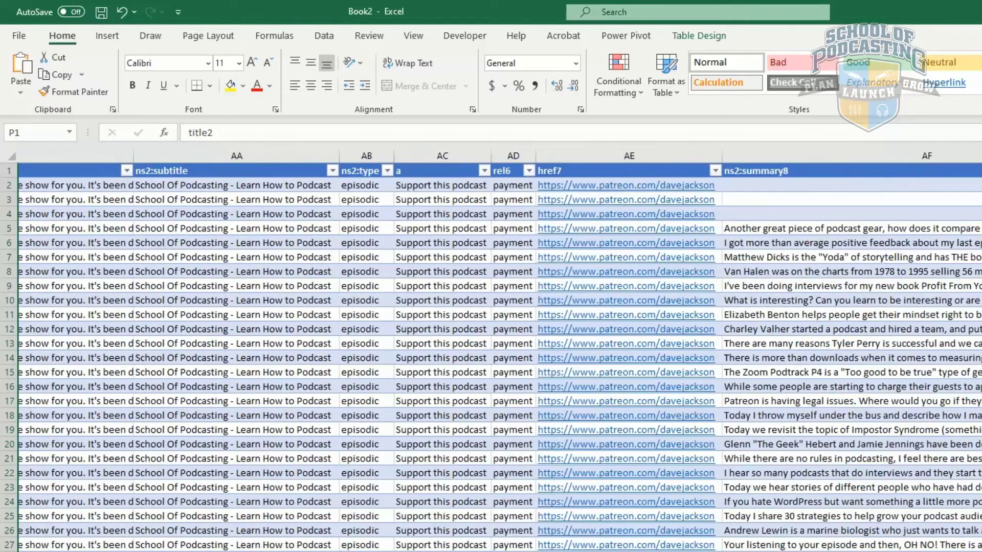
scroll(491, 353, "right", 1)
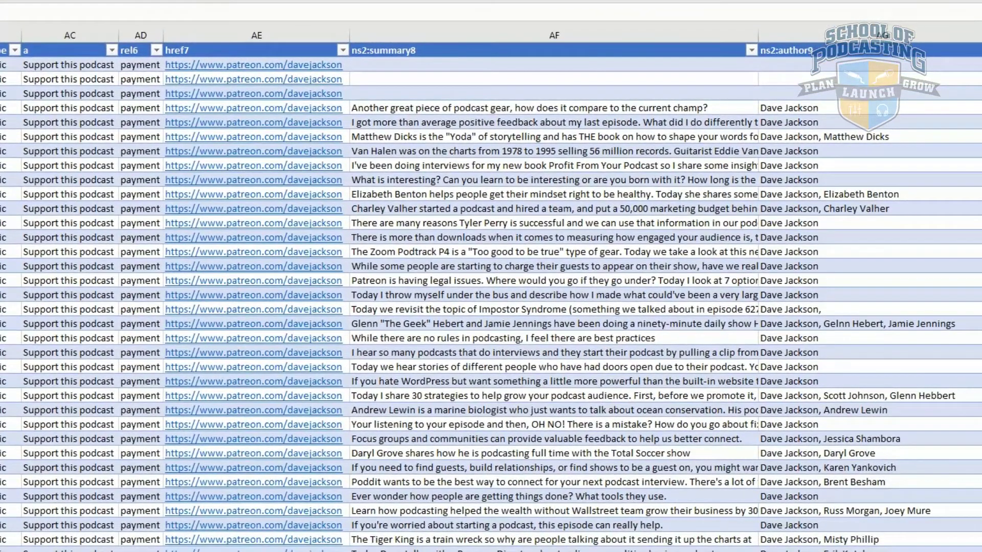
scroll(524, 149, "right", 3)
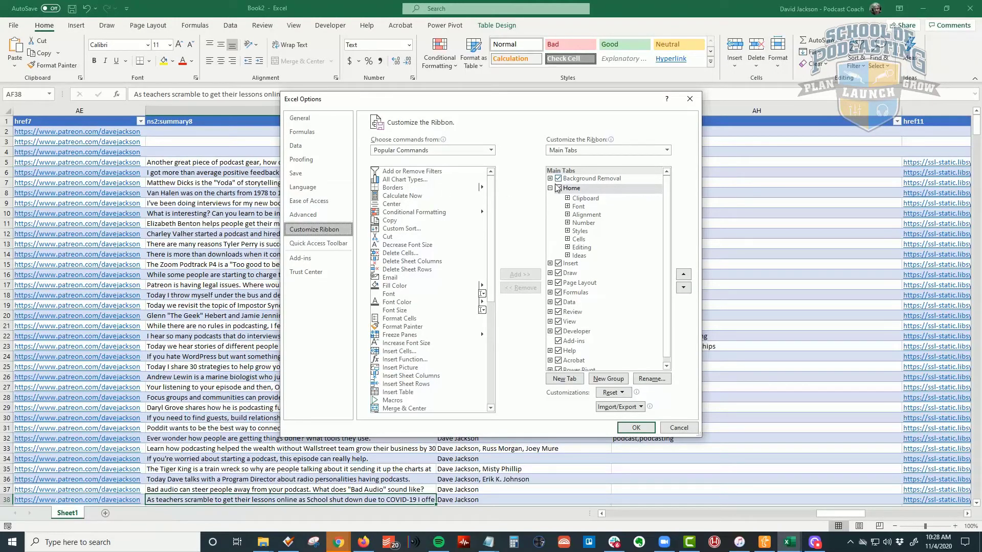
Uncheck Developer under Main Tabs in Customize Ribbon and confirm with OK.
left_click(559, 331)
left_click(634, 429)
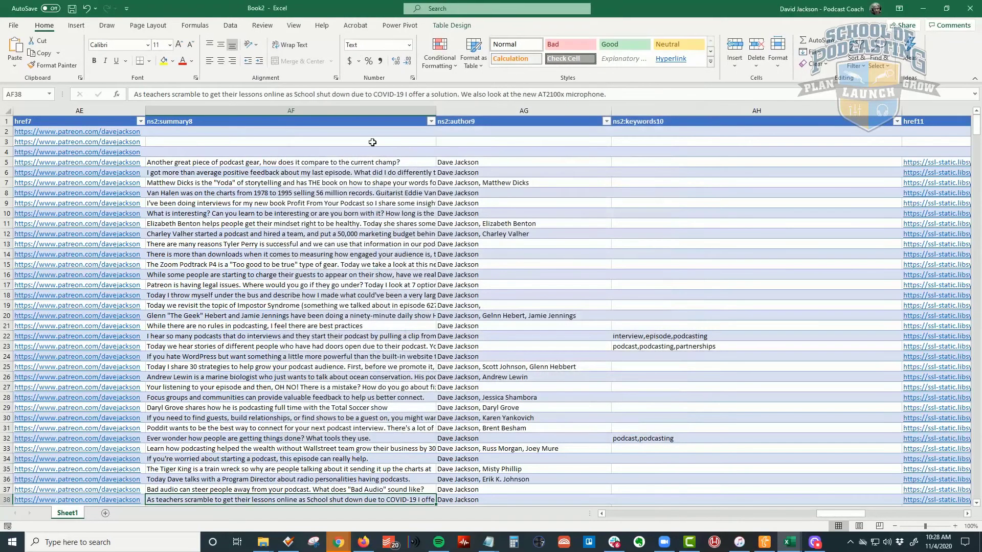